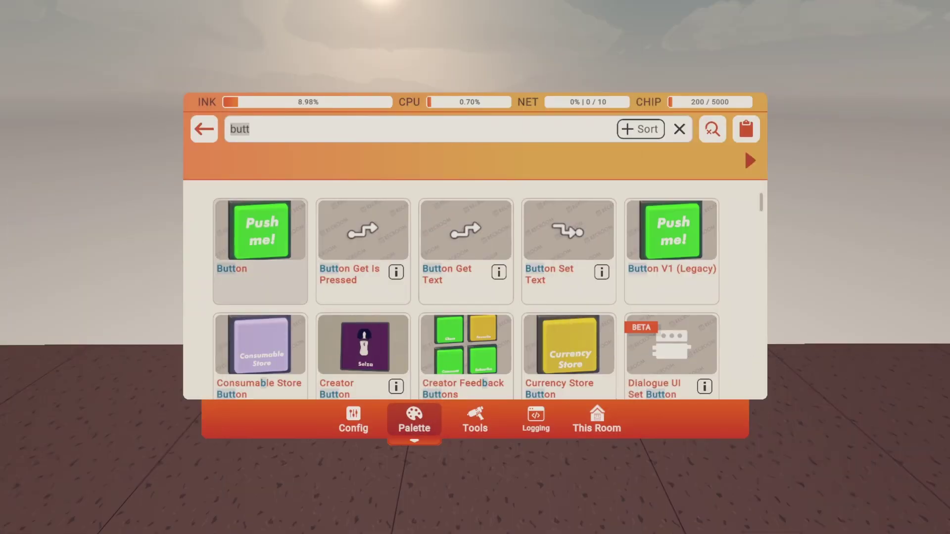
# Step: Spawn a Button with its chip from the 'butt' search and set its Message to 'Level 1'
pyautogui.click(260, 237)
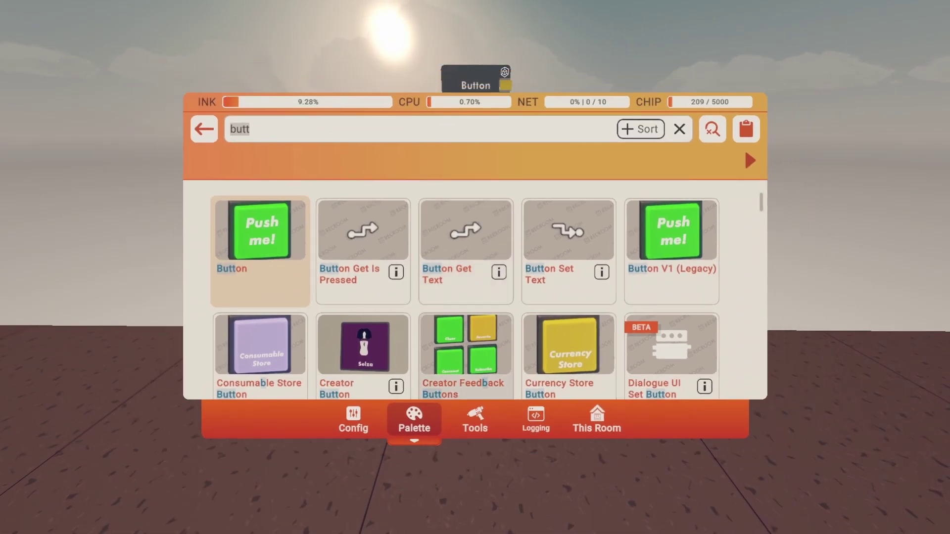
pyautogui.click(475, 422)
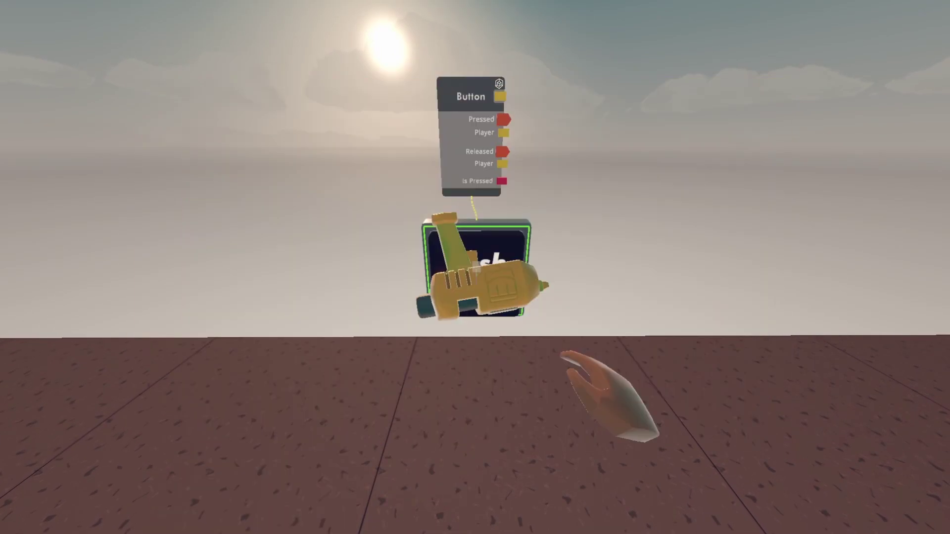
pyautogui.click(476, 268)
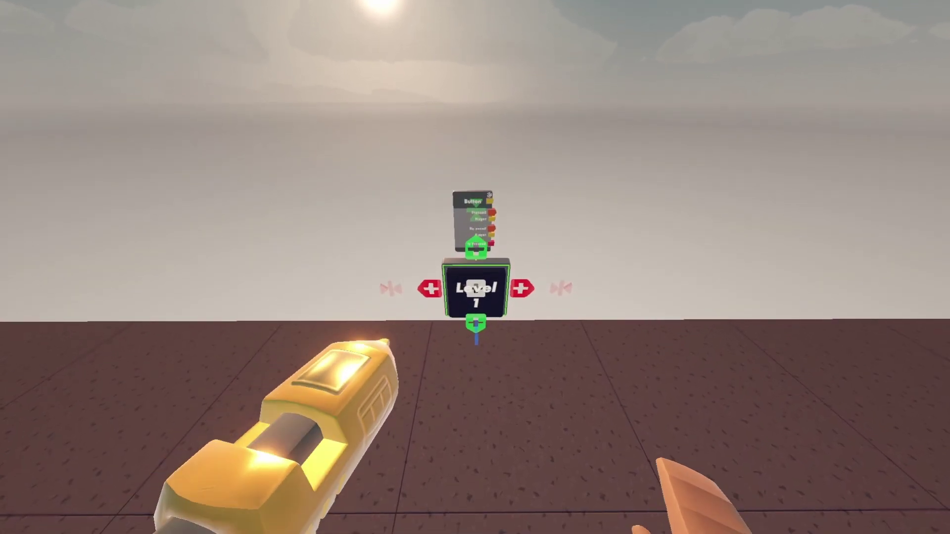
# Step: Clone the Level 1 button and chip upward and label the copy 'Level 2'
pyautogui.click(472, 325)
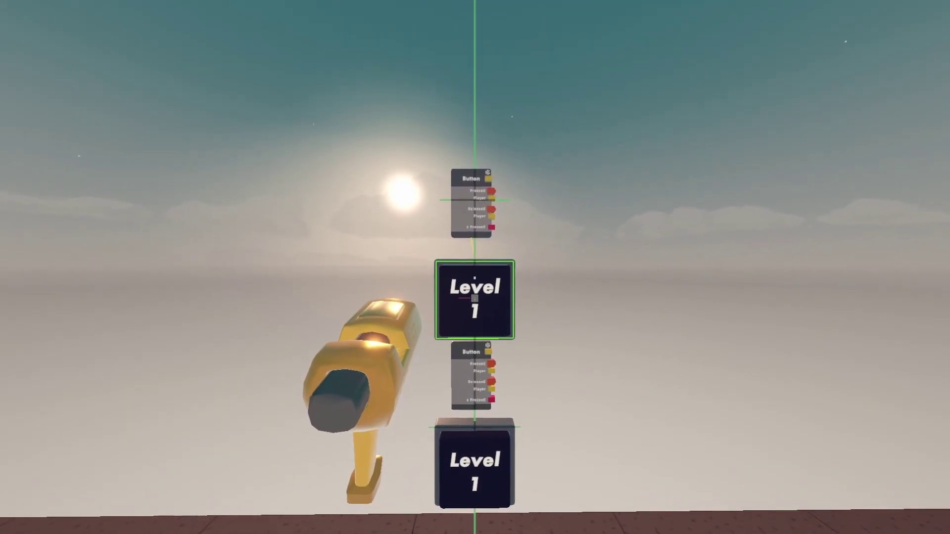
pyautogui.rightClick(473, 325)
pyautogui.rightClick(475, 267)
pyautogui.rightClick(474, 267)
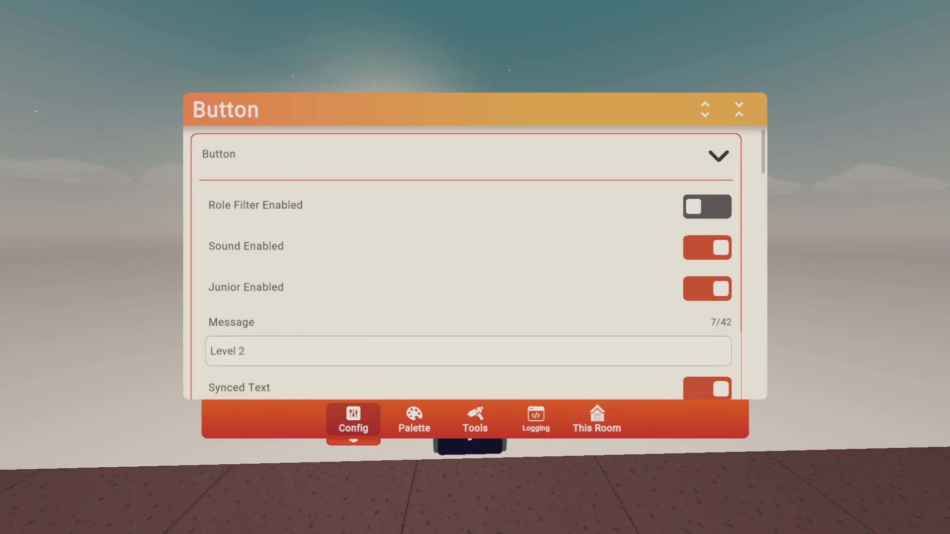
pyautogui.rightClick(475, 267)
pyautogui.rightClick(475, 267)
pyautogui.click(475, 420)
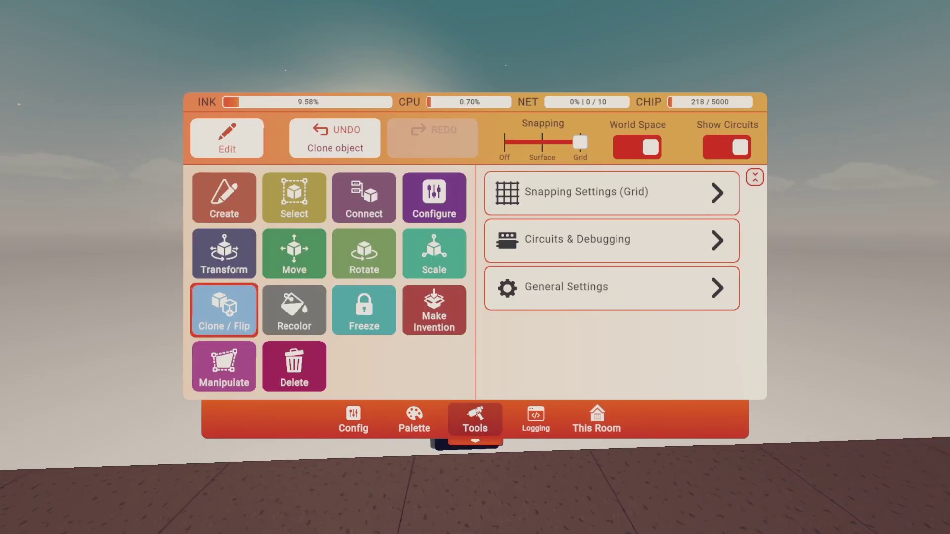
pyautogui.rightClick(474, 268)
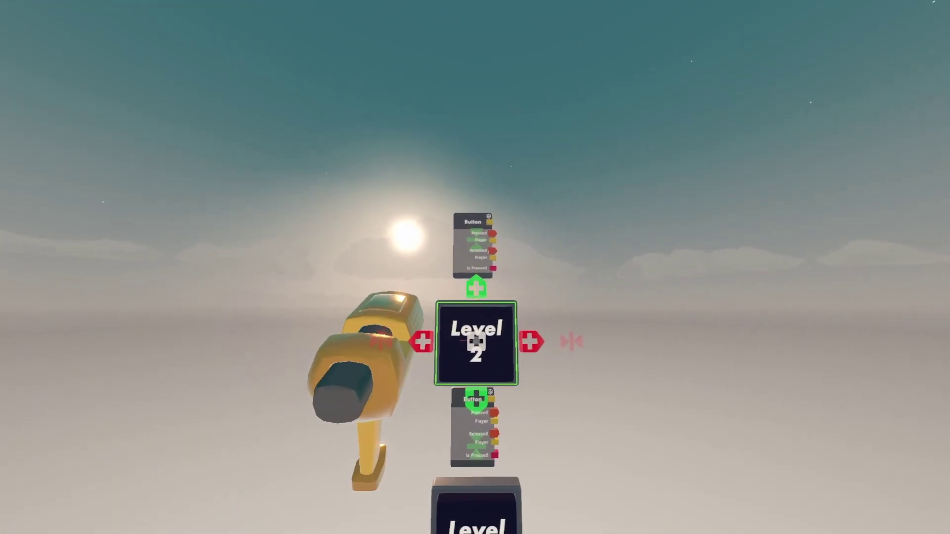
# Step: Clone the Level 2 button upward and label the new copy 'Level 3'
pyautogui.click(475, 341)
pyautogui.rightClick(475, 268)
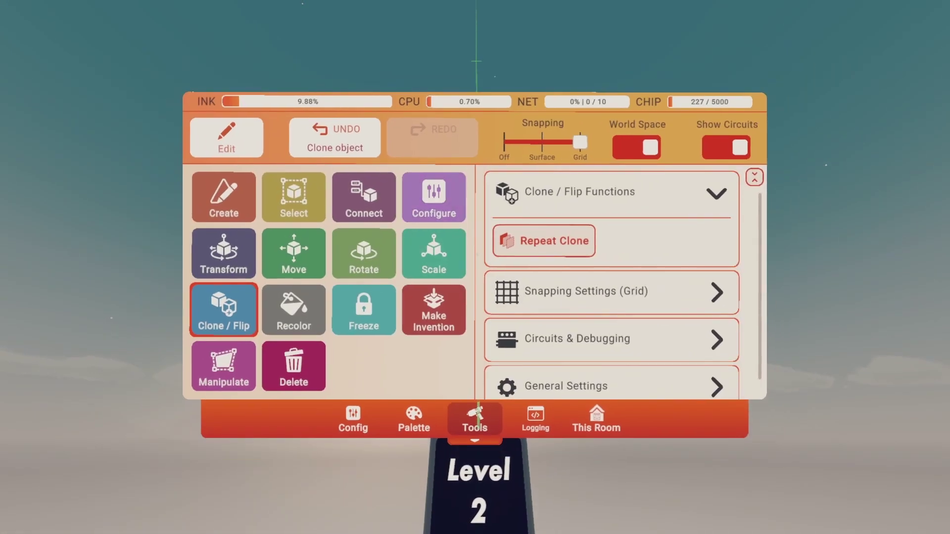
pyautogui.rightClick(475, 267)
pyautogui.click(476, 280)
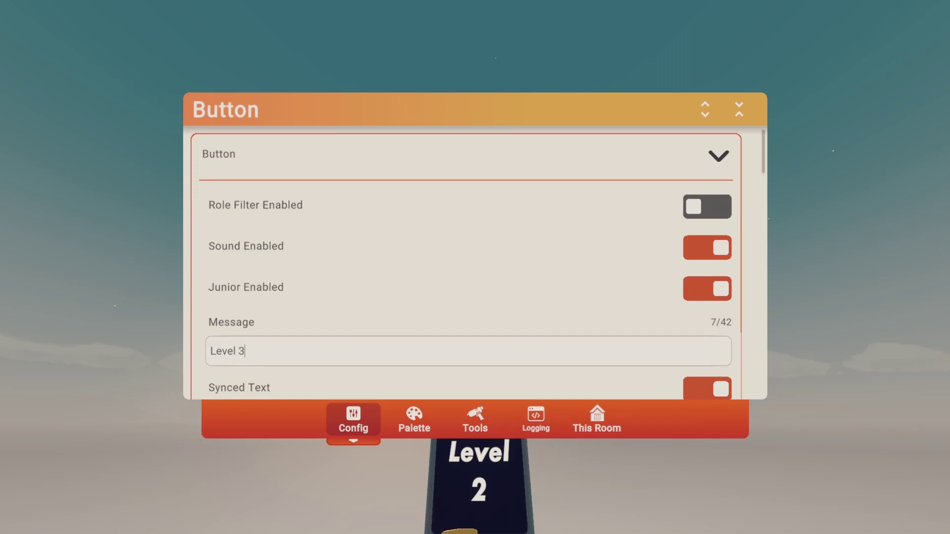
pyautogui.press('Escape')
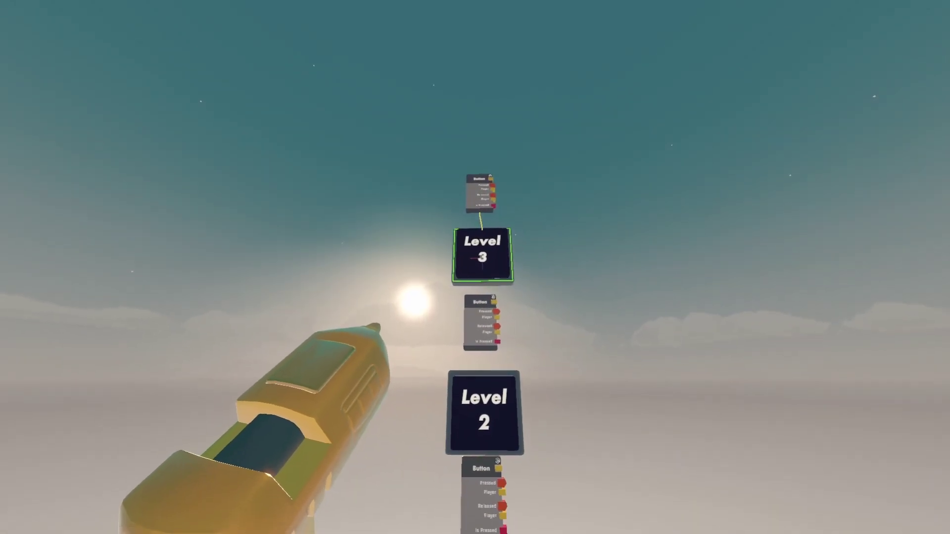
# Step: Spawn a dark Cube from the 'cube' search and place it on the piston
pyautogui.rightClick(475, 267)
pyautogui.click(475, 426)
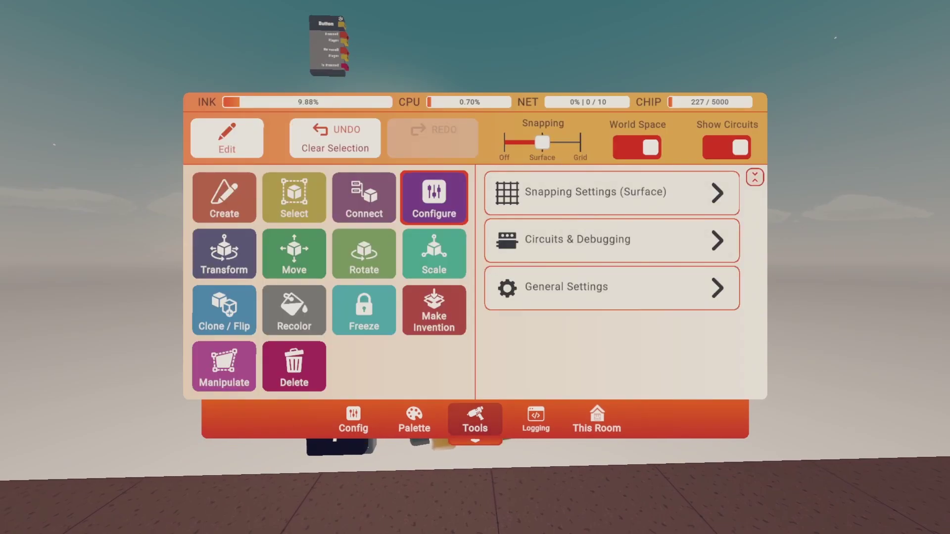
pyautogui.click(414, 420)
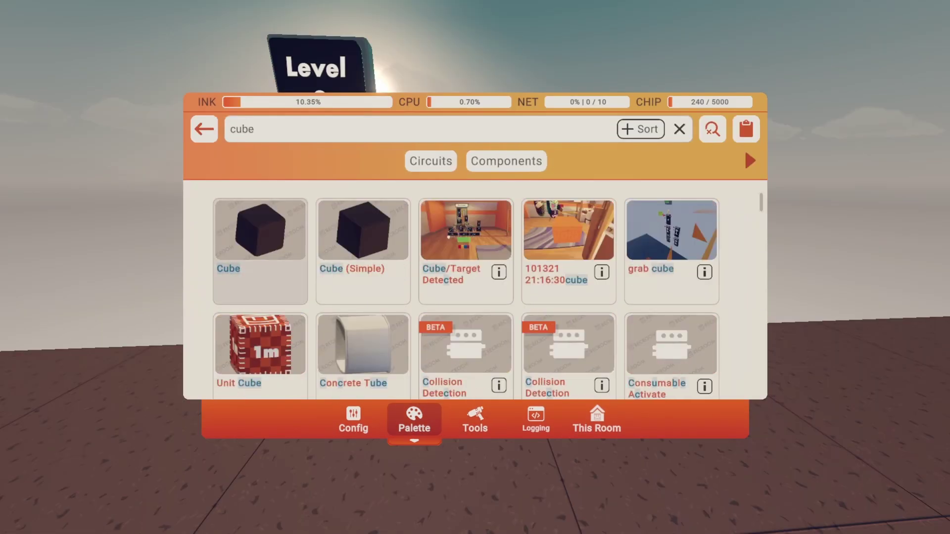
pyautogui.click(259, 238)
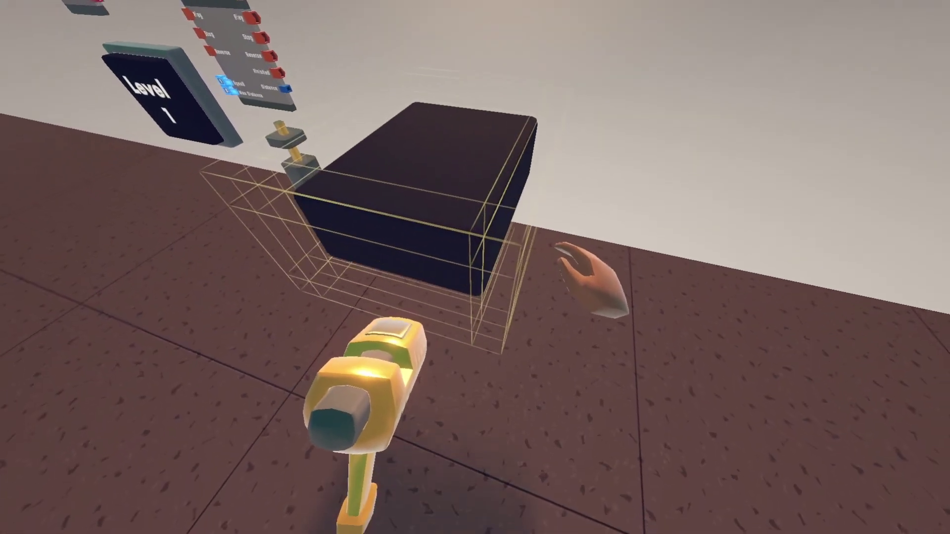
pyautogui.click(475, 267)
# Step: Stretch the cube into a wide flat elevator platform
pyautogui.rightClick(475, 267)
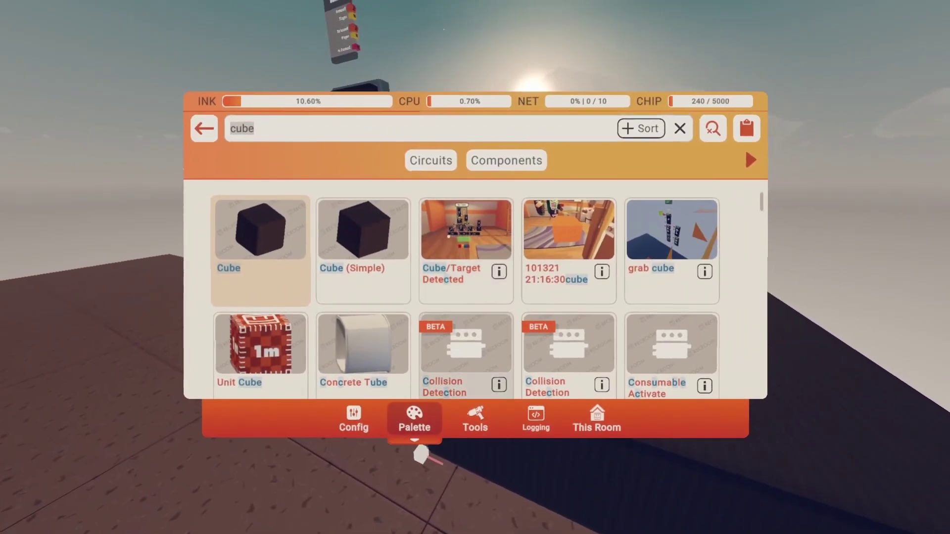
pyautogui.click(475, 420)
pyautogui.rightClick(474, 267)
pyautogui.rightClick(475, 267)
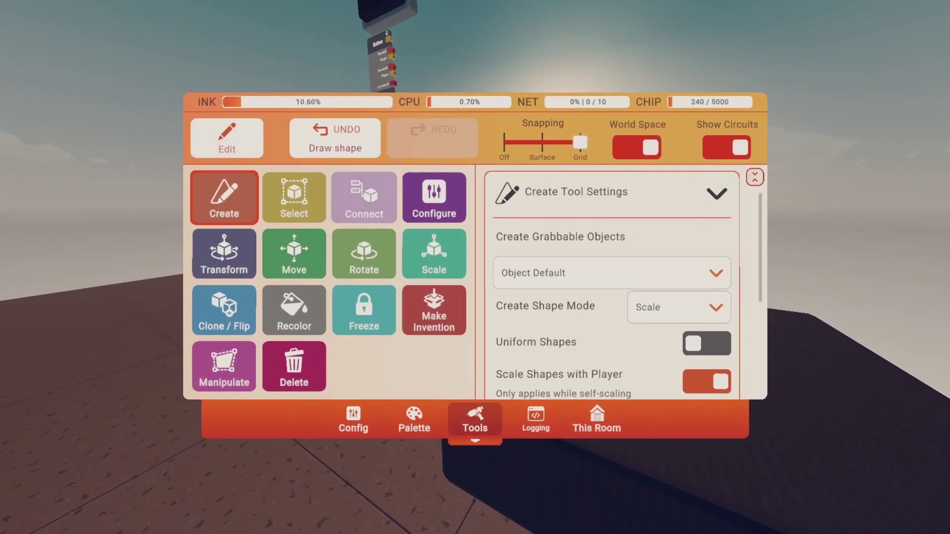
pyautogui.rightClick(475, 267)
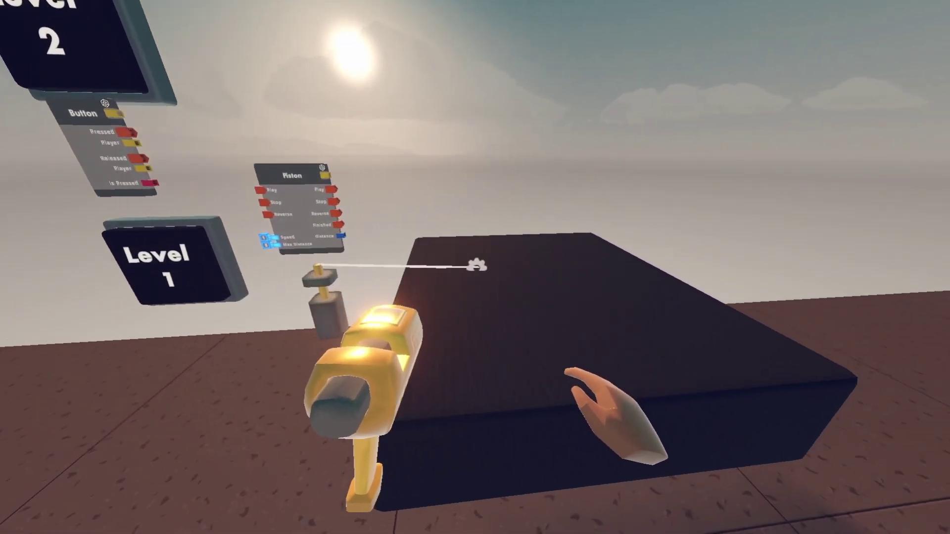
pyautogui.press('s')
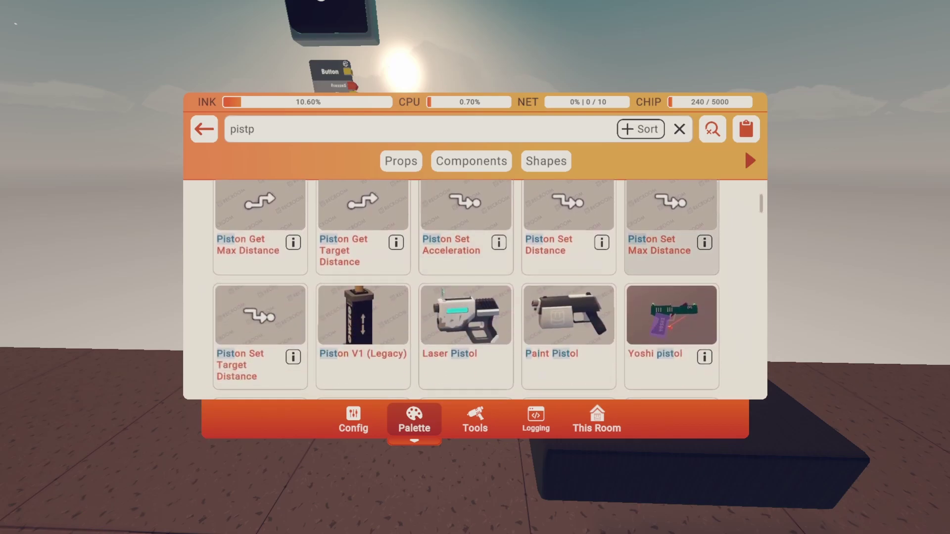
# Step: Add Piston Set Target Distance and Piston Set Speed chips for the Level 2 button
pyautogui.click(260, 336)
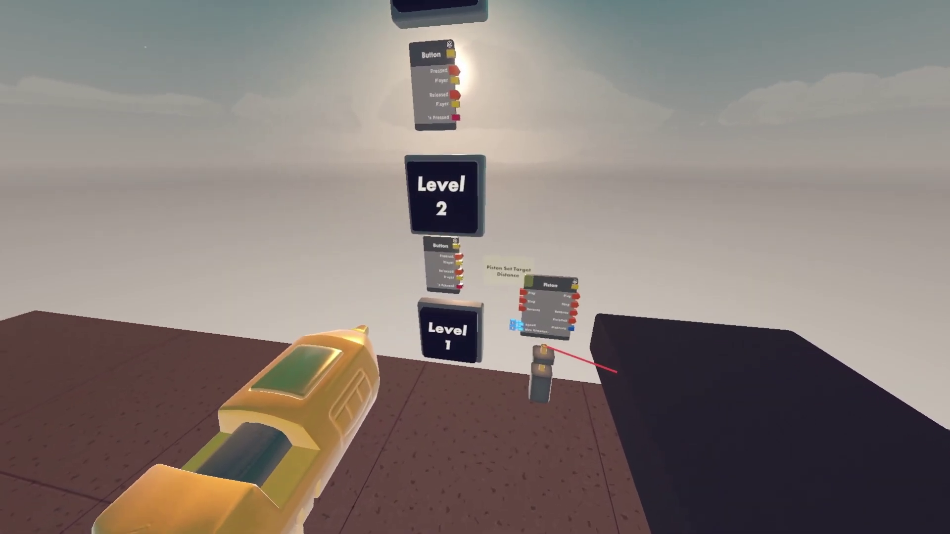
pyautogui.press('q')
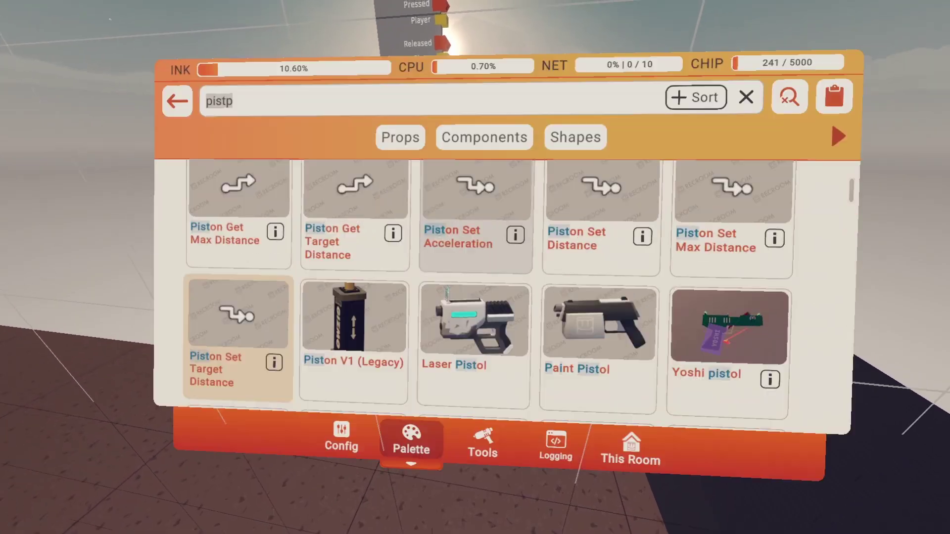
pyautogui.scroll(2, 465, 297)
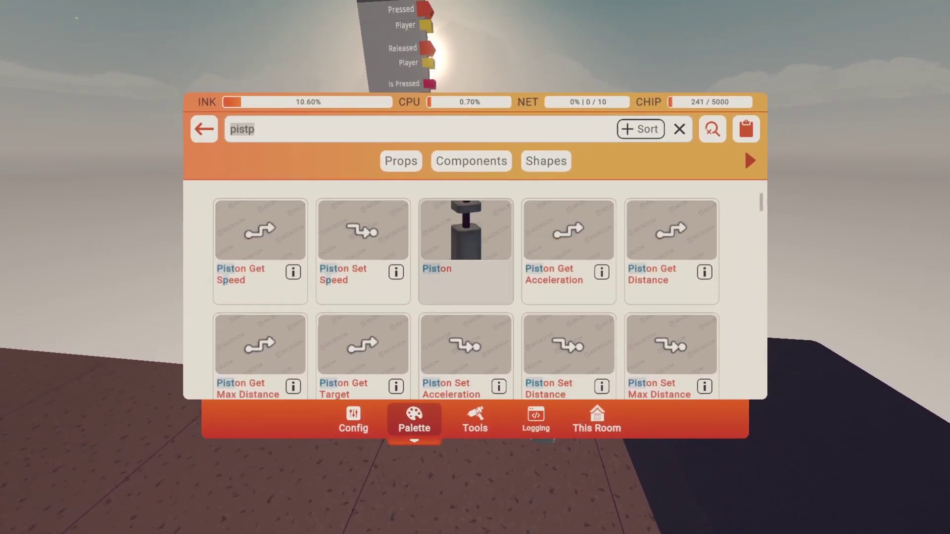
pyautogui.click(363, 243)
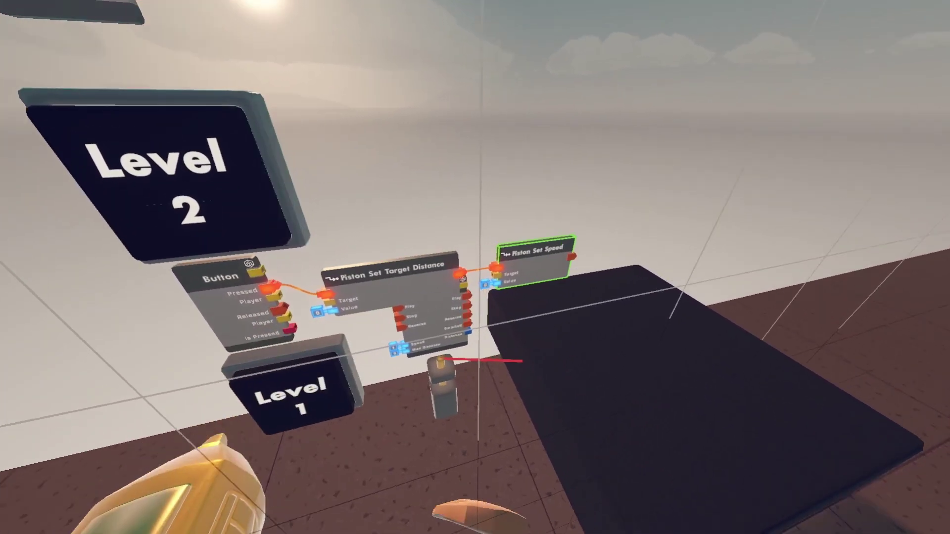
# Step: Wire the piston into the Piston Set Speed chip's Target port
pyautogui.press('q')
pyautogui.click(473, 451)
pyautogui.press('q')
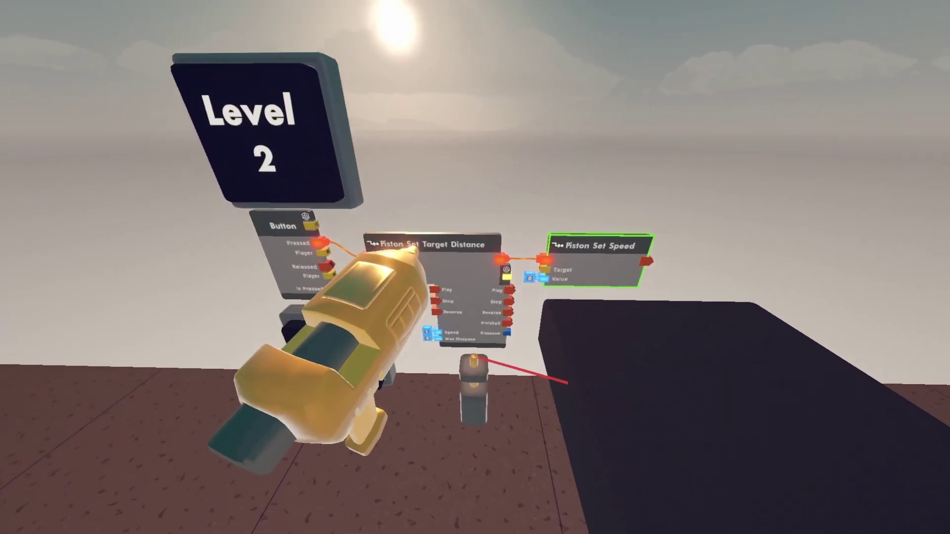
pyautogui.moveTo(544, 270); pyautogui.dragTo(506, 276)
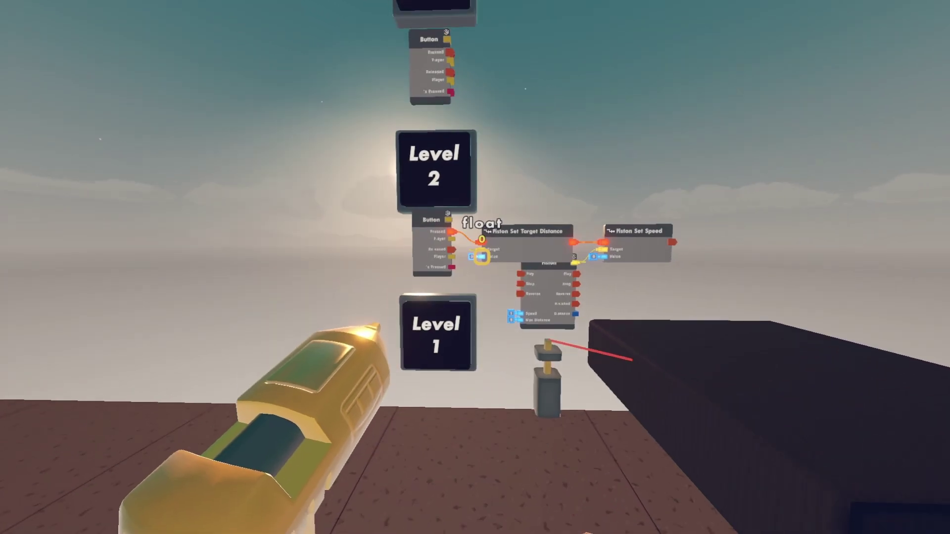
# Step: Copy both Piston Set chips and place them beside the Level 3 button
pyautogui.press('q')
pyautogui.press('q')
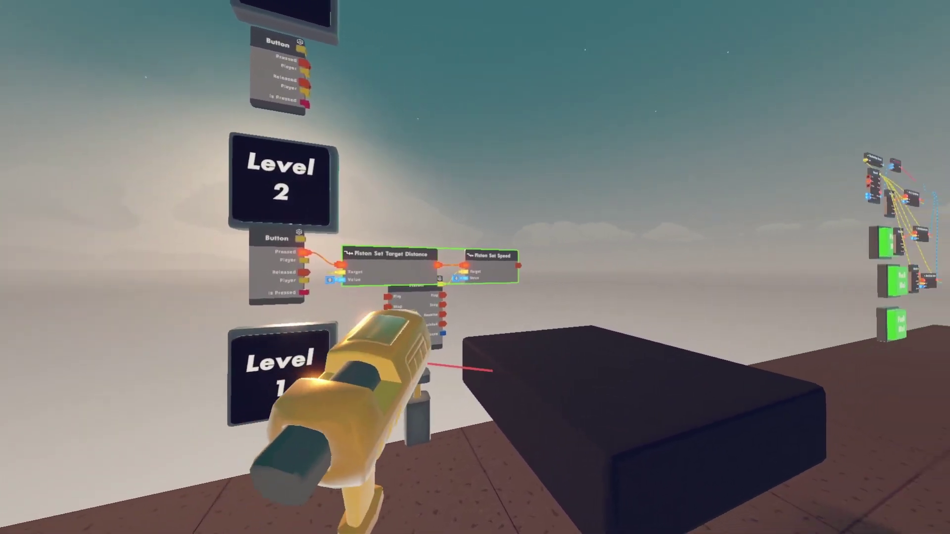
pyautogui.press('q')
pyautogui.press('q')
pyautogui.click(460, 257)
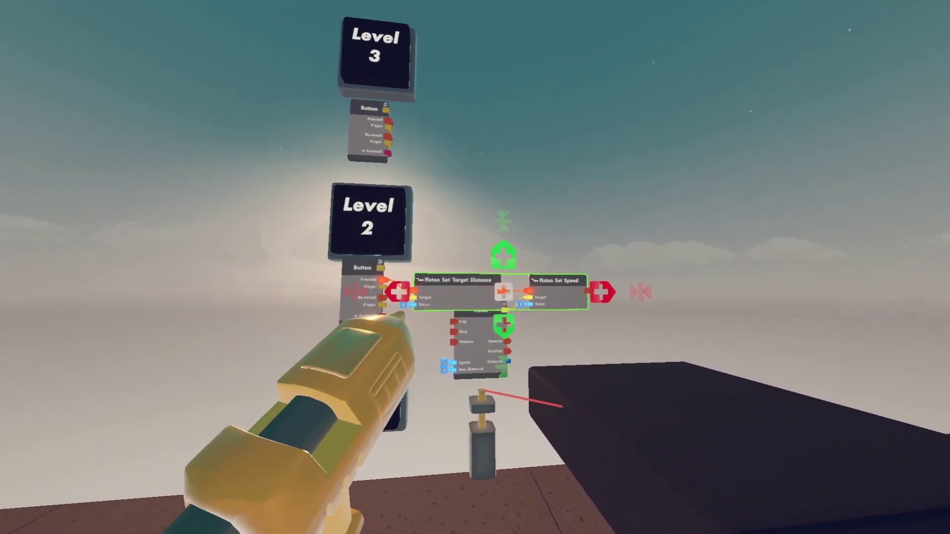
pyautogui.moveTo(503, 255); pyautogui.dragTo(559, 275)
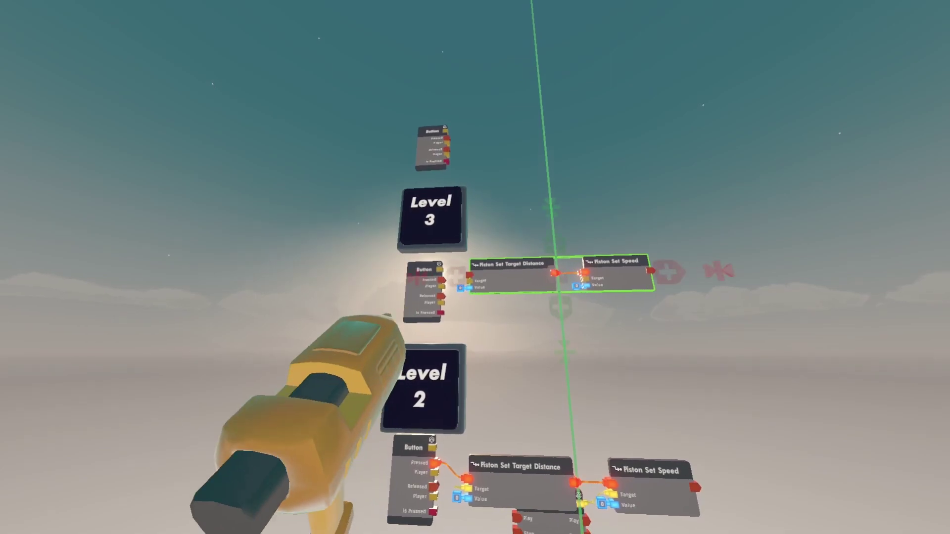
pyautogui.moveTo(502, 288); pyautogui.dragTo(487, 333)
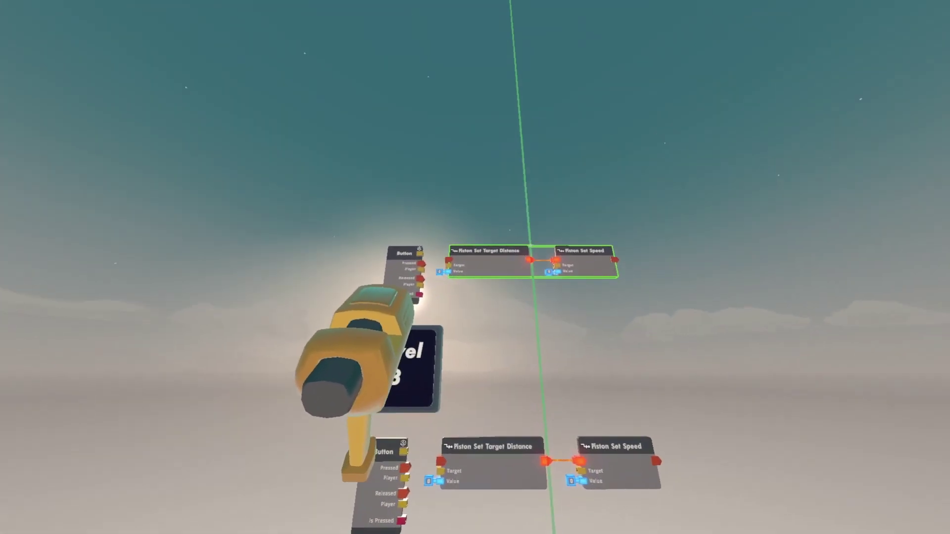
# Step: Wire the piston to the Target ports of Level 3's Set Target Distance and Set Speed chips
pyautogui.press('q')
pyautogui.press('q')
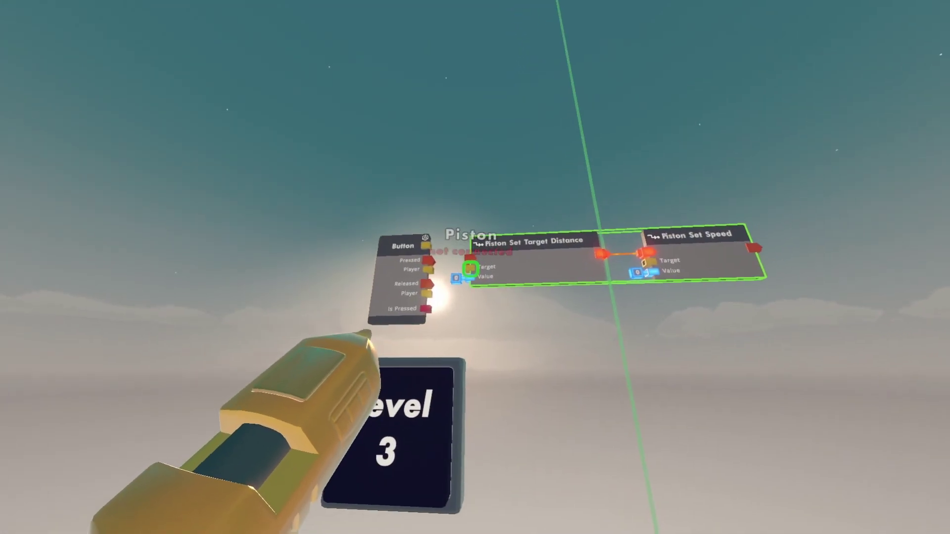
pyautogui.moveTo(474, 269)
pyautogui.mouseDown()
pyautogui.moveTo(460, 222)
pyautogui.moveTo(483, 229)
pyautogui.moveTo(492, 265)
pyautogui.moveTo(468, 428)
pyautogui.moveTo(450, 255)
pyautogui.moveTo(424, 244)
pyautogui.moveTo(485, 260)
pyautogui.mouseUp()
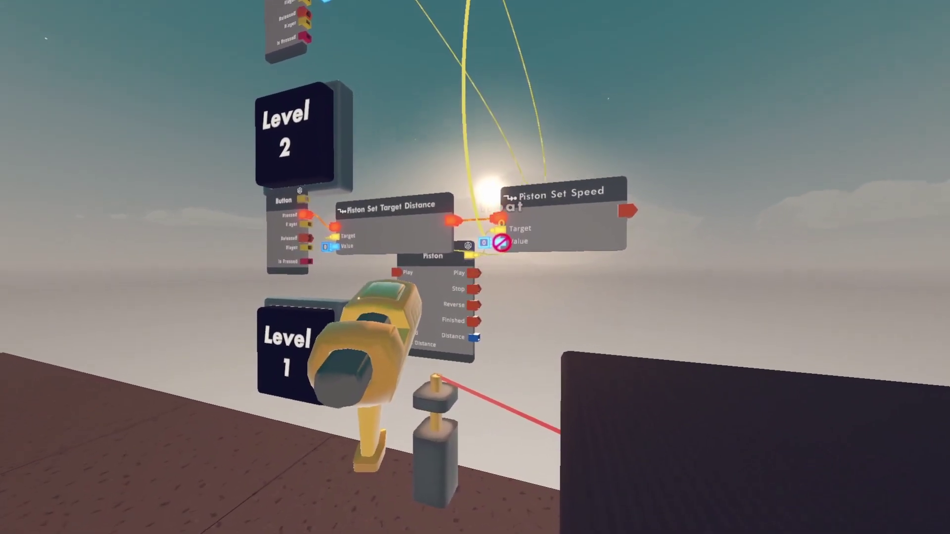
pyautogui.moveTo(468, 254)
pyautogui.mouseDown()
pyautogui.moveTo(478, 297)
pyautogui.moveTo(508, 233)
pyautogui.moveTo(478, 269)
pyautogui.mouseUp()
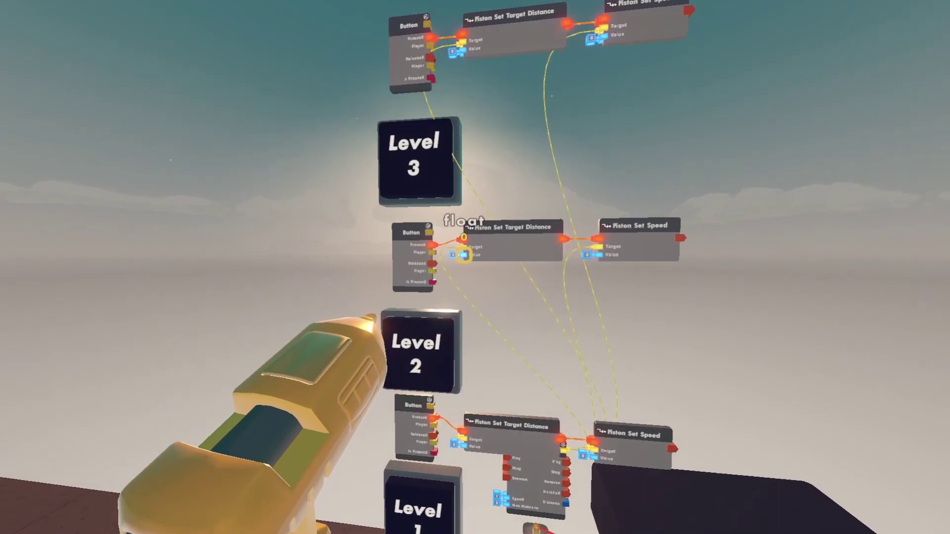
# Step: Enter 2.5 as Level 2's target distance value and 5 as Level 3's
pyautogui.click(464, 255)
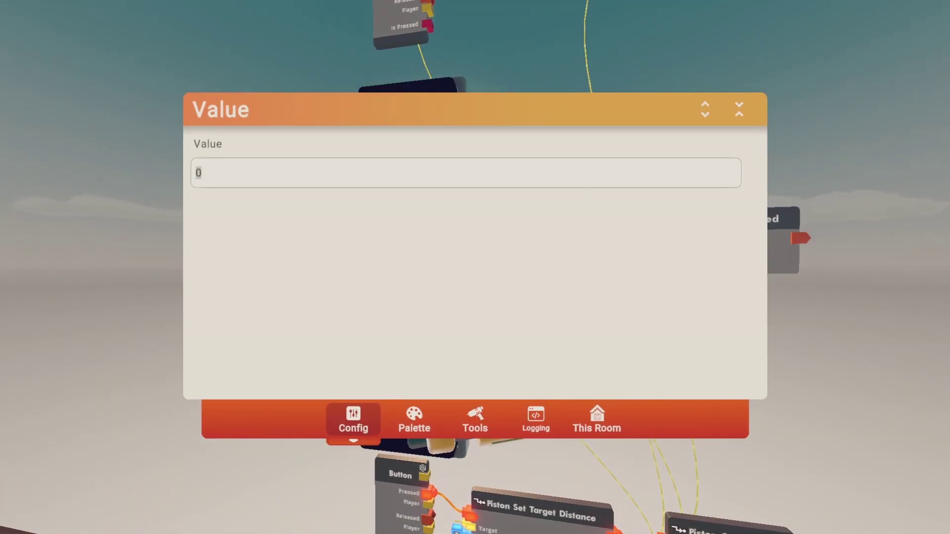
pyautogui.press('Return')
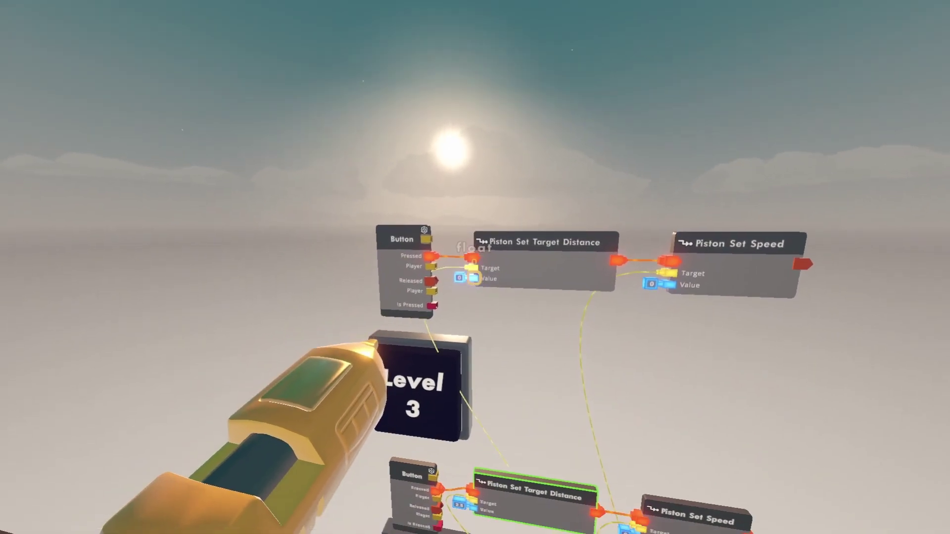
pyautogui.click(473, 278)
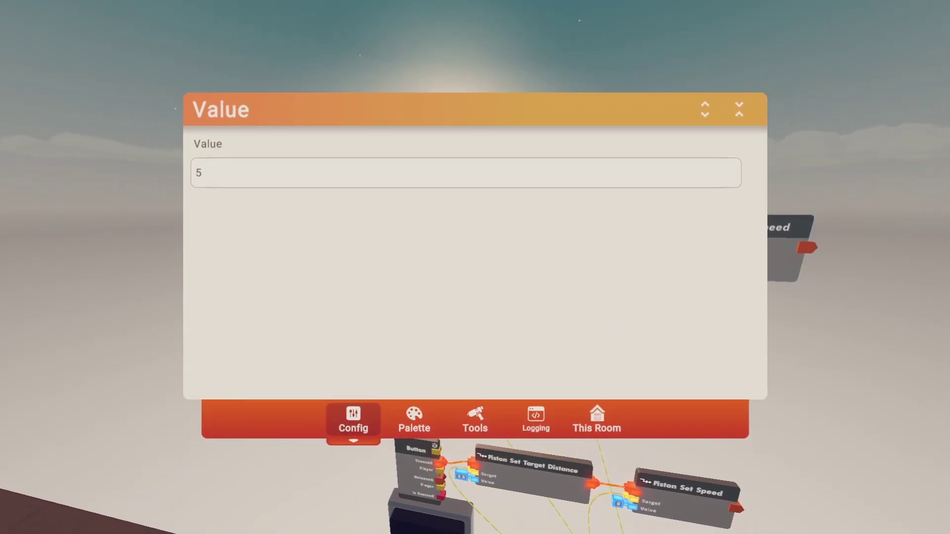
pyautogui.press('Return')
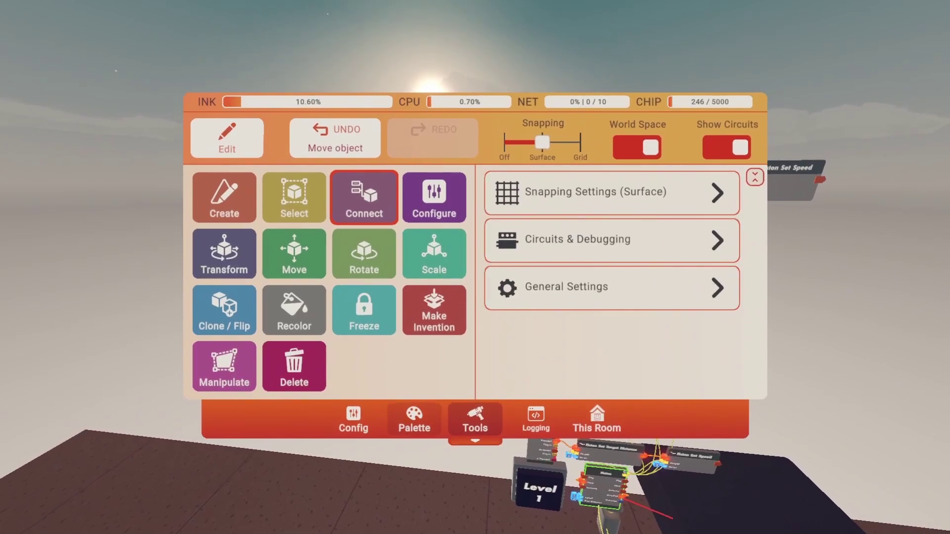
# Step: Spawn a Piston Get Target Distance chip, wire its Target to the piston, and add Greater Than
pyautogui.click(414, 421)
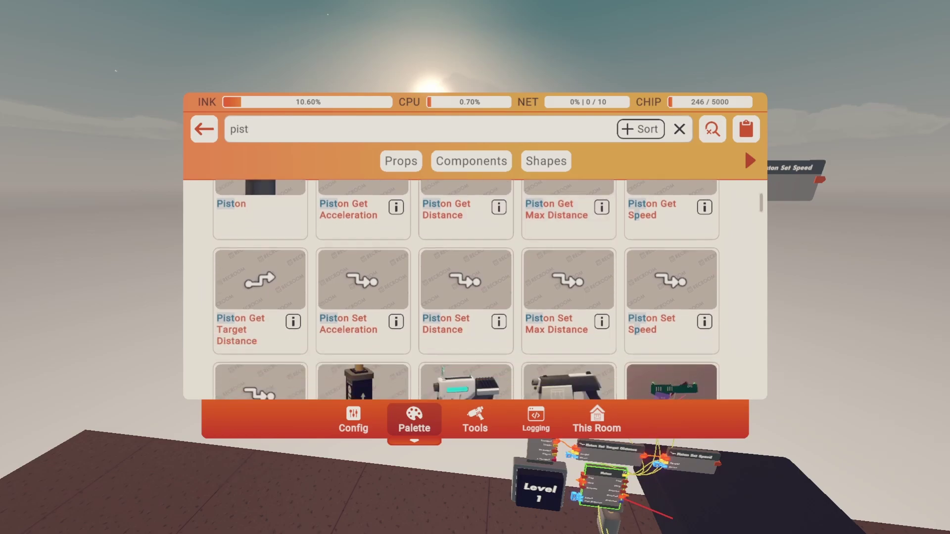
pyautogui.click(260, 292)
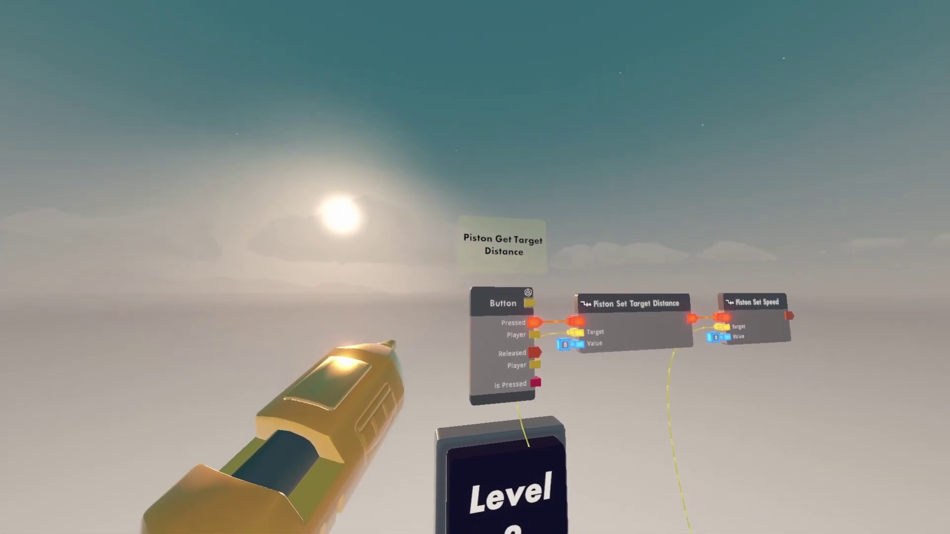
pyautogui.press('Tab')
pyautogui.press('Tab')
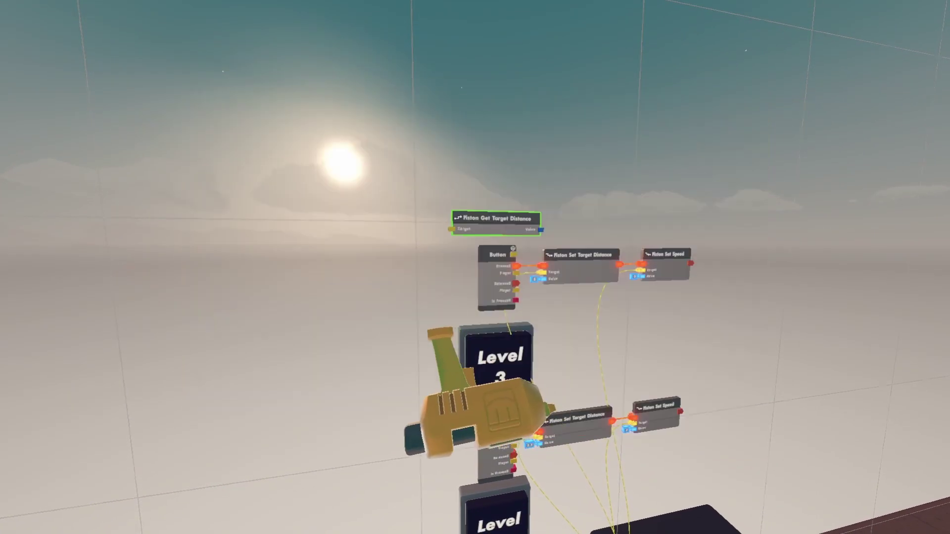
pyautogui.moveTo(471, 257); pyautogui.dragTo(366, 349)
pyautogui.press('Tab')
pyautogui.click(350, 223)
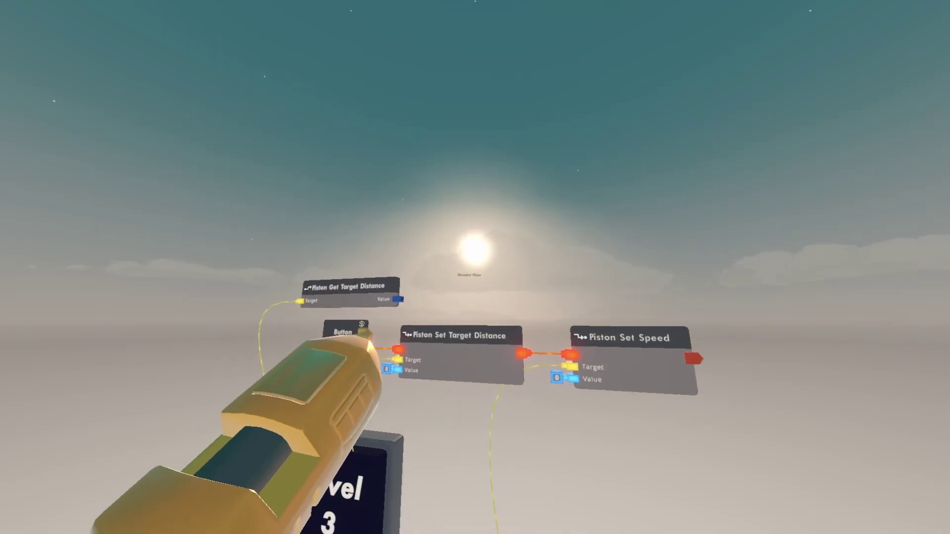
# Step: Feed Get Target Distance's Value into Greater Than A and the piston distance into B
pyautogui.press('s')
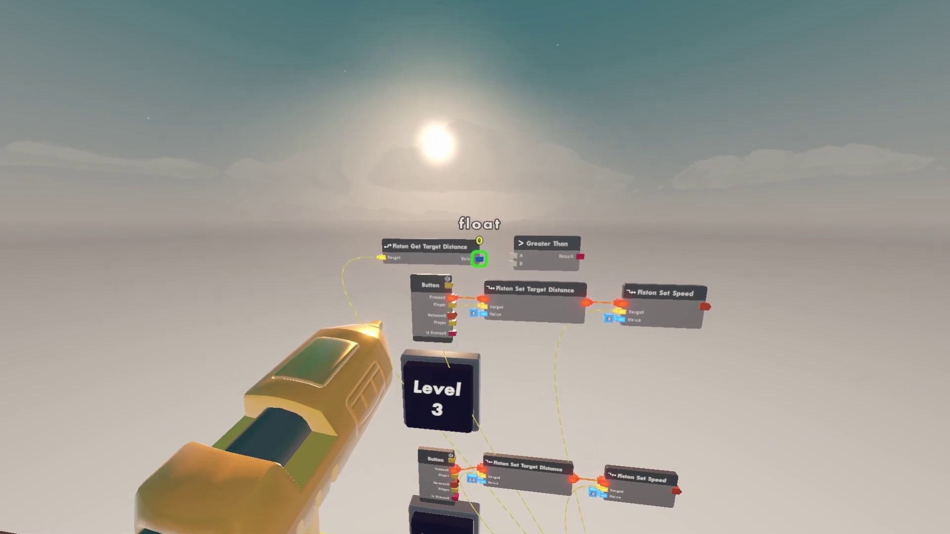
pyautogui.moveTo(474, 259); pyautogui.dragTo(476, 258)
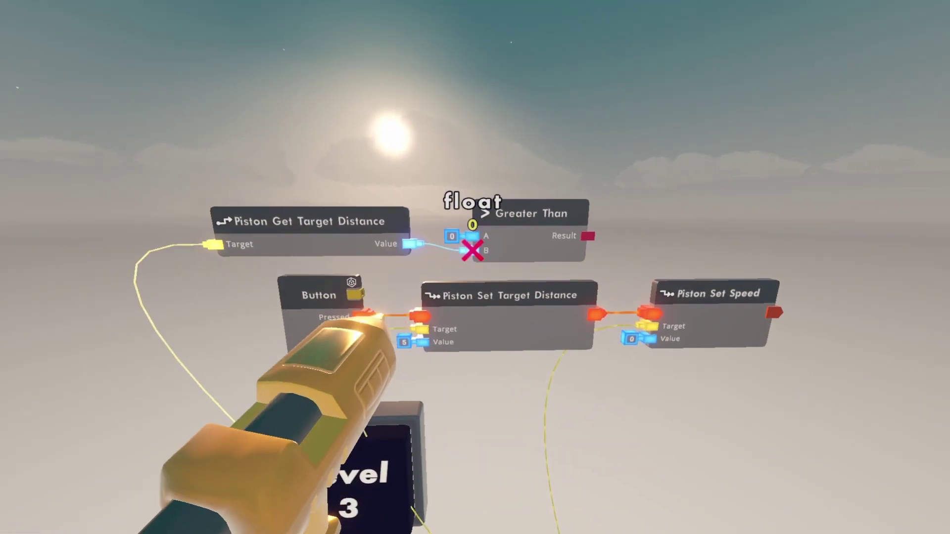
pyautogui.press('s')
pyautogui.moveTo(474, 266); pyautogui.dragTo(487, 261)
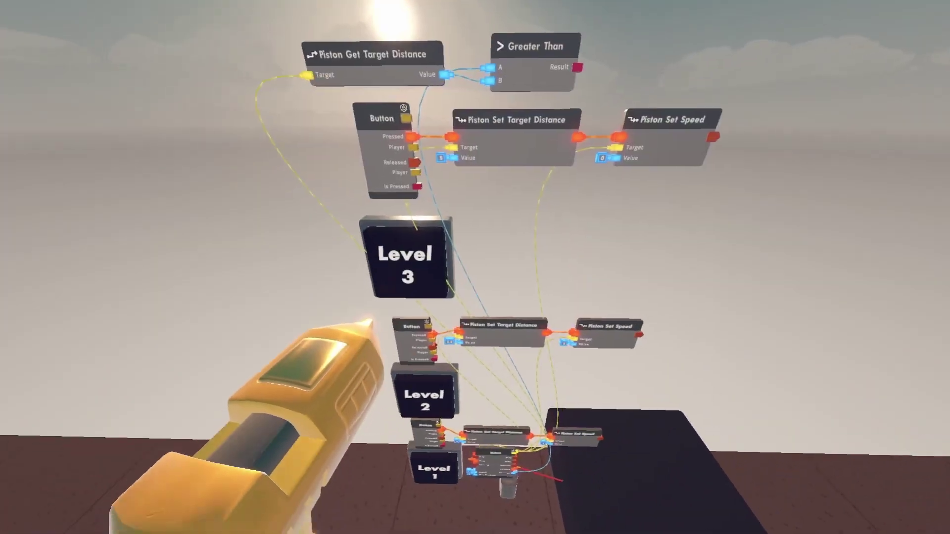
# Step: Add an If Value chip after Greater Than, driven by its Result
pyautogui.press('q')
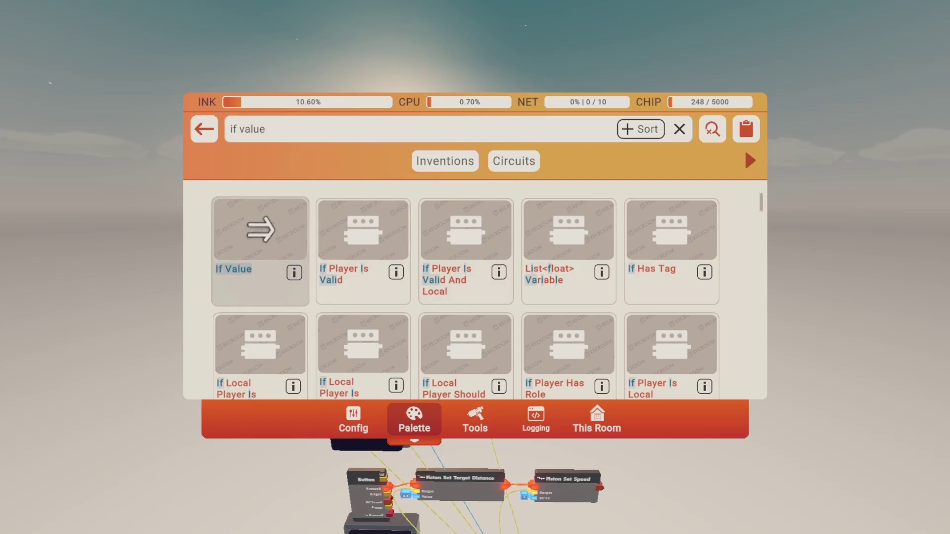
pyautogui.click(260, 247)
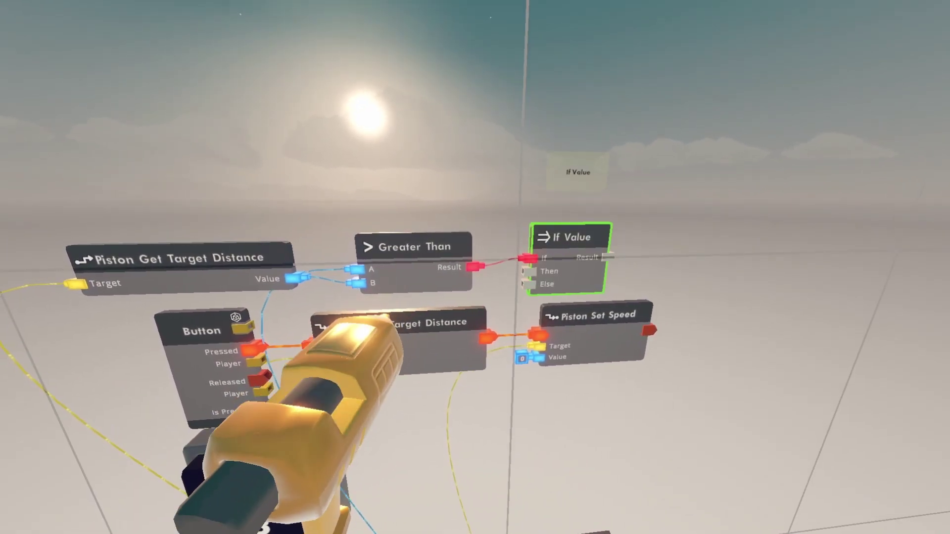
pyautogui.press('q')
pyautogui.click(474, 420)
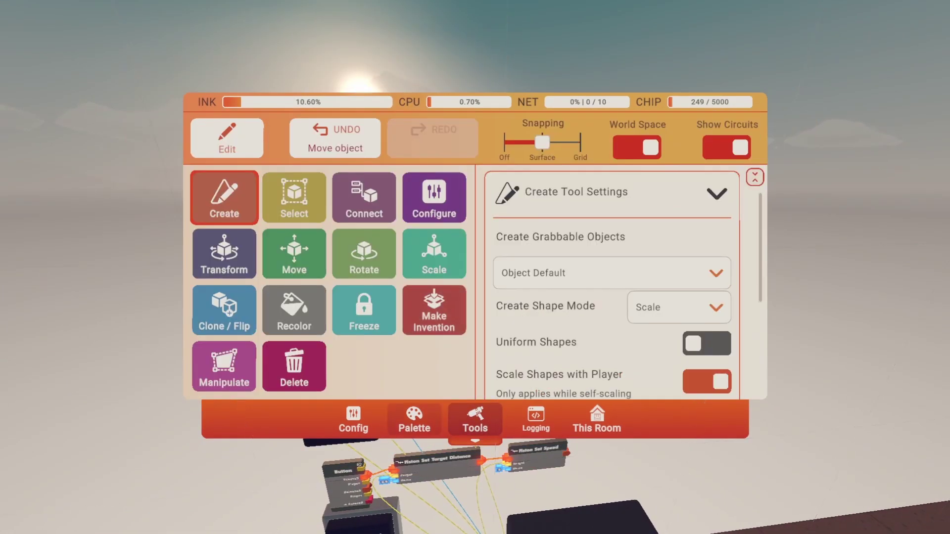
# Step: Spawn a Multiply chip via the 'mu' search and wire its Product to the Piston Set Speed Values
pyautogui.click(414, 420)
pyautogui.write('mult')
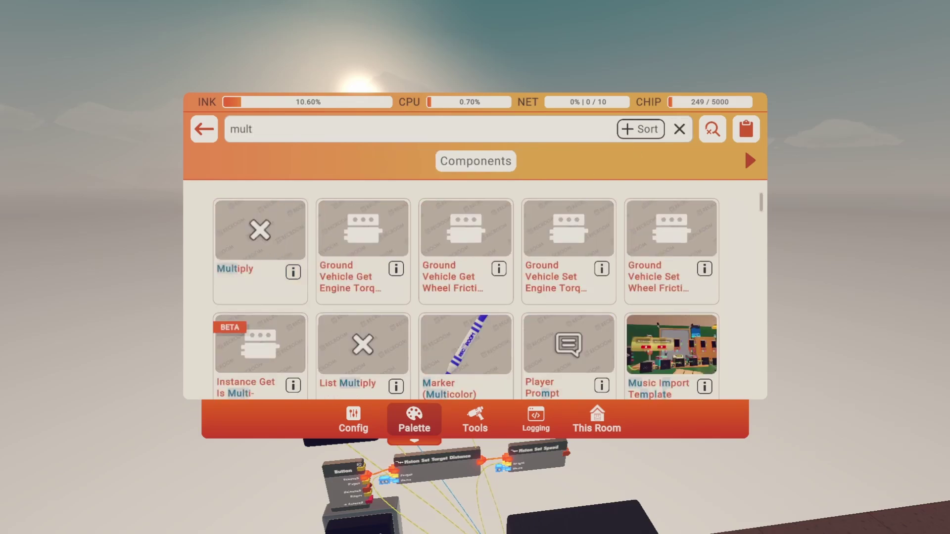
pyautogui.click(260, 242)
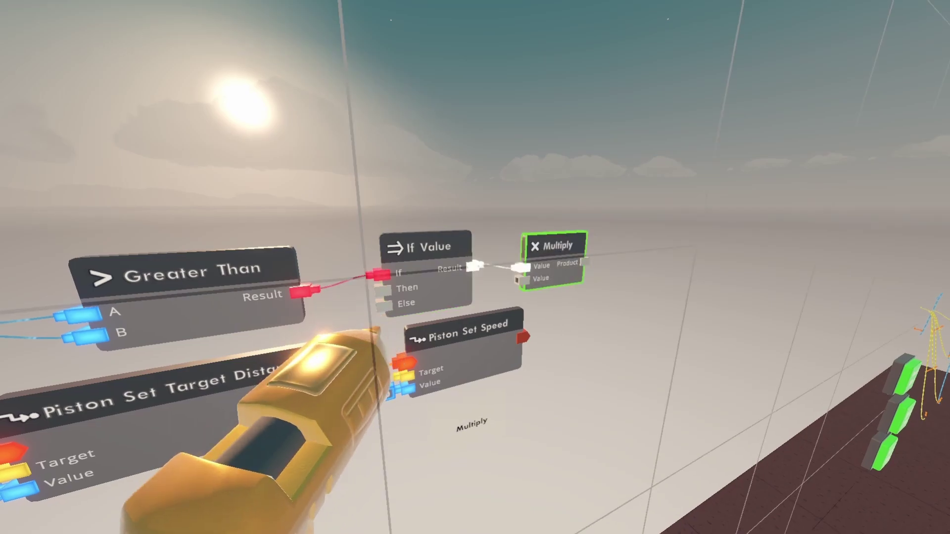
pyautogui.press('Escape')
pyautogui.click(473, 424)
pyautogui.press('Escape')
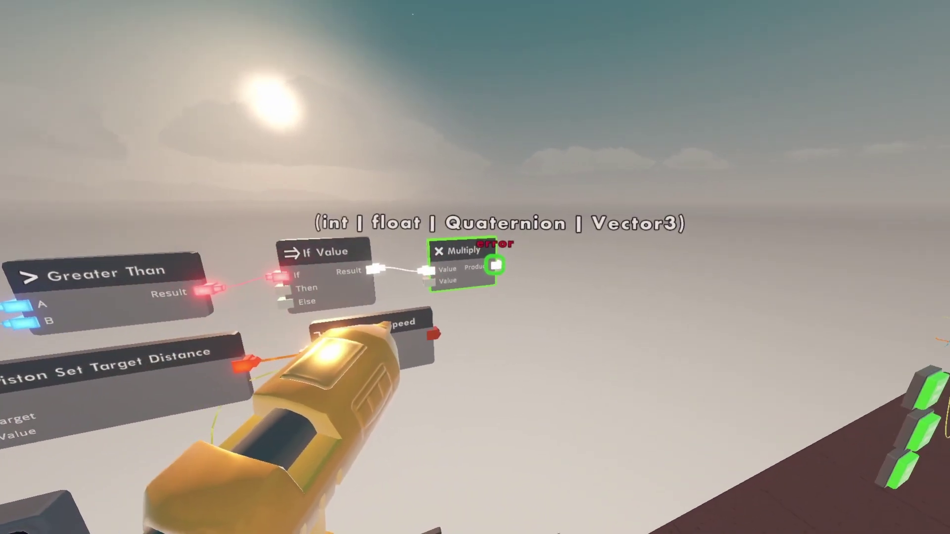
pyautogui.moveTo(495, 266); pyautogui.dragTo(483, 296)
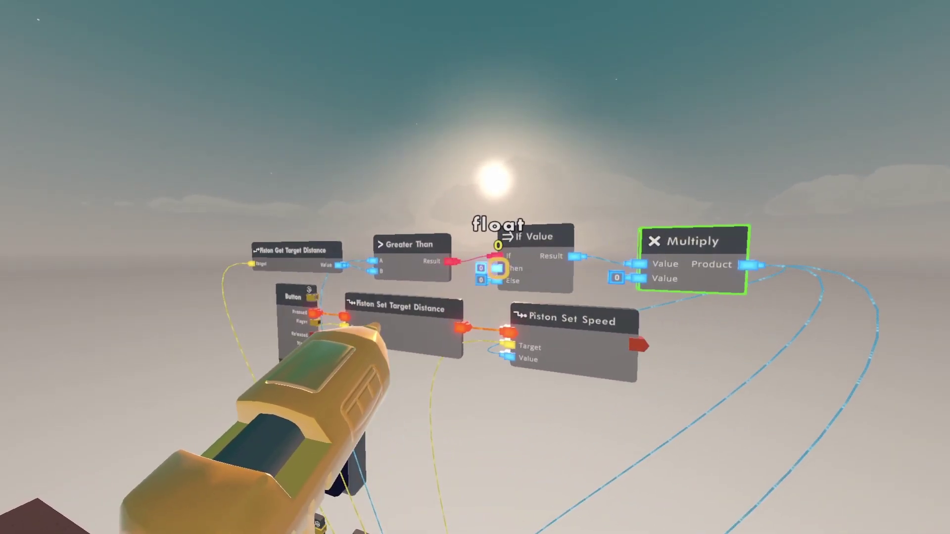
# Step: Set If Value's Then to -1 and Else to 1
pyautogui.click(497, 268)
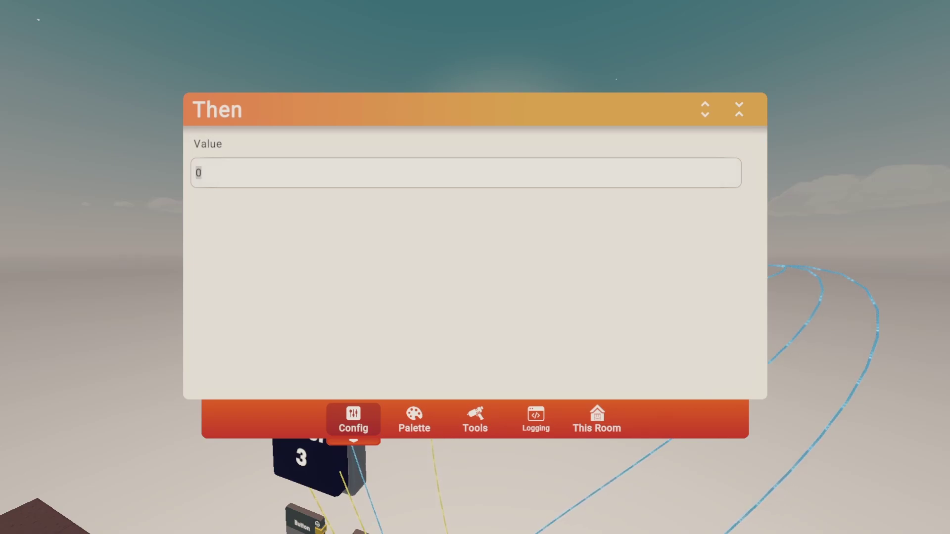
pyautogui.write('-1')
pyautogui.press('Return')
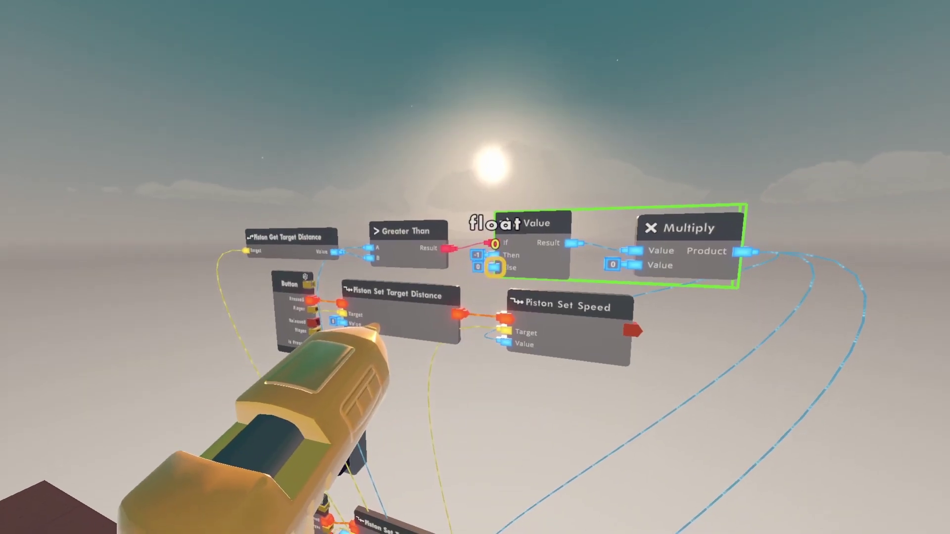
pyautogui.click(494, 267)
pyautogui.write('1')
pyautogui.press('Return')
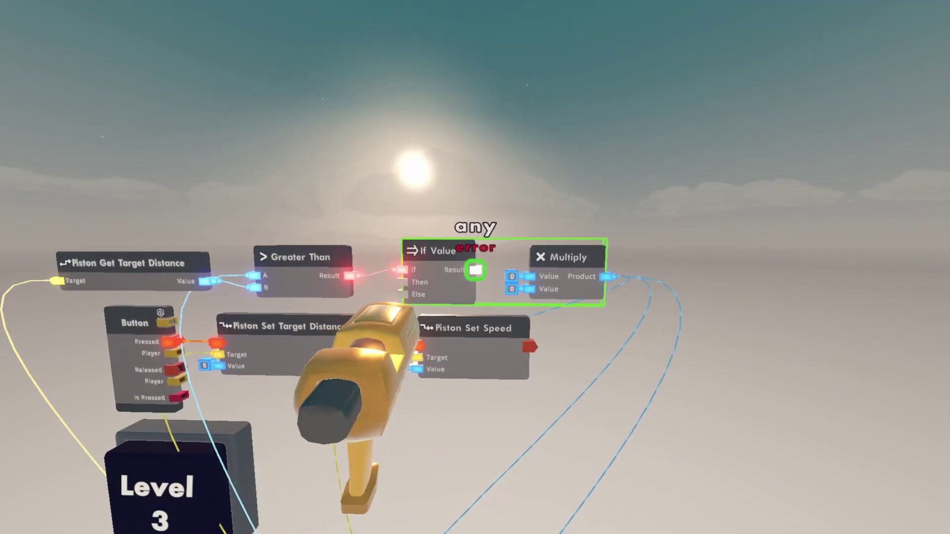
# Step: Wire If Value's Result into Multiply and set Multiply's other Value input
pyautogui.moveTo(476, 270)
pyautogui.mouseDown()
pyautogui.moveTo(495, 269)
pyautogui.moveTo(483, 261)
pyautogui.mouseUp()
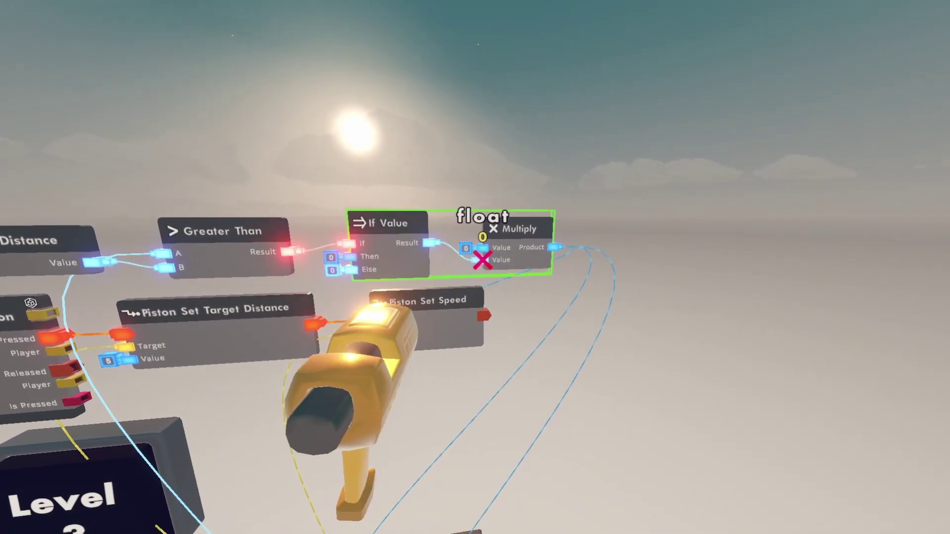
pyautogui.click(482, 260)
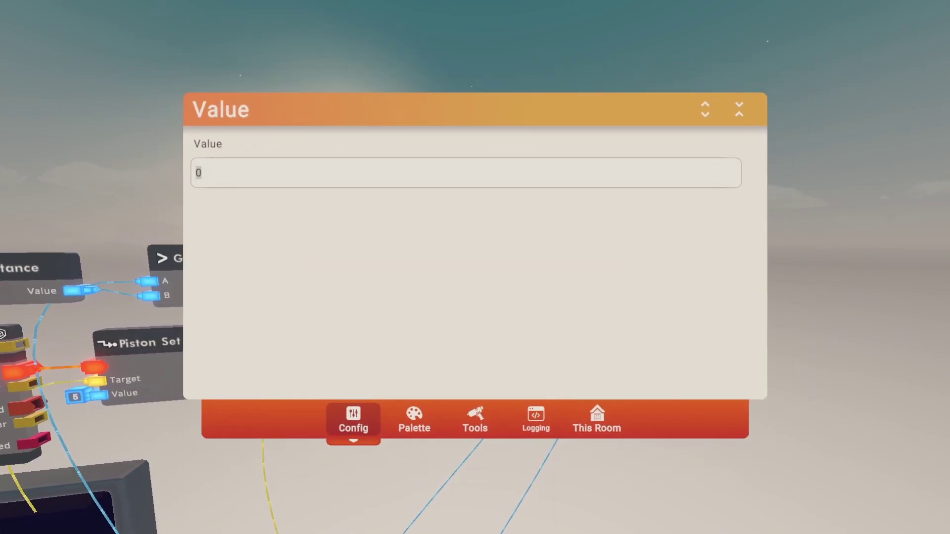
pyautogui.press('Escape')
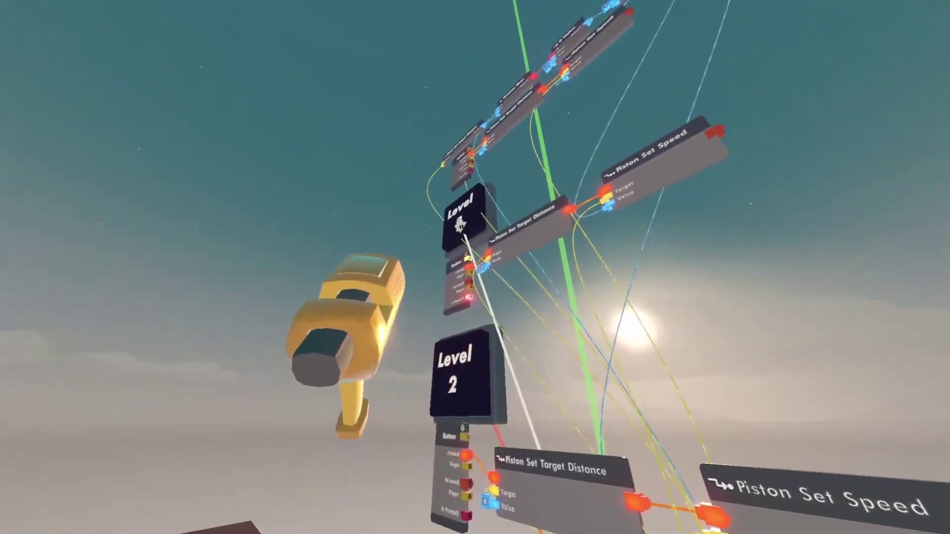
# Step: Switch to the Move tool to reposition the dark platform beside the Level 1 button
pyautogui.press('Escape')
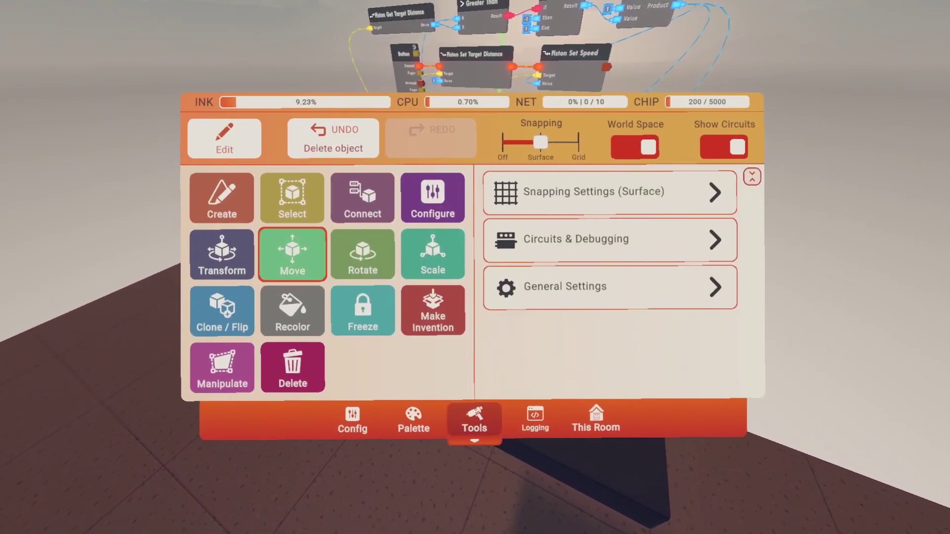
pyautogui.click(293, 254)
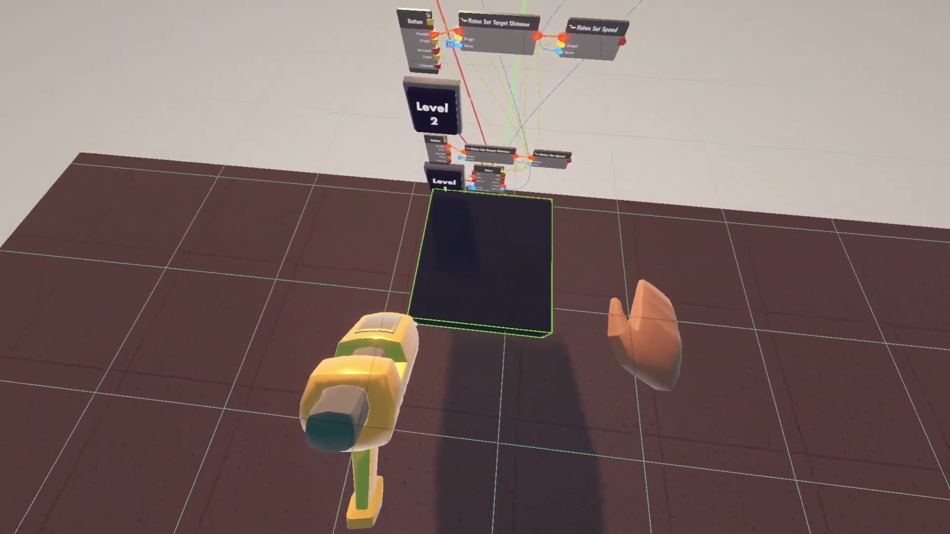